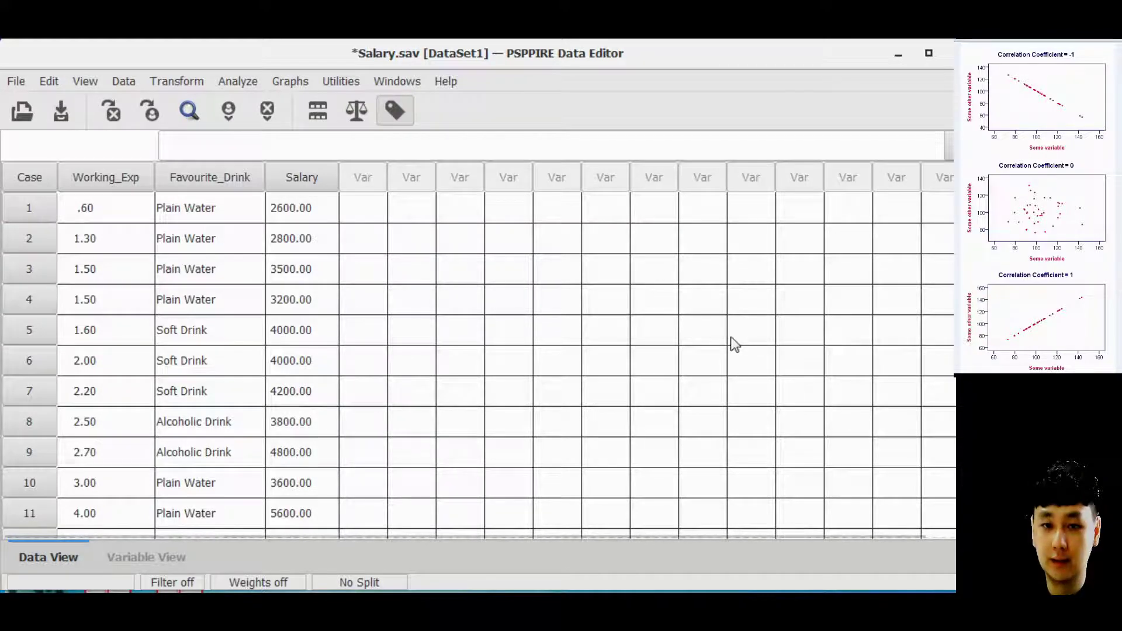
Set up a linear regression with Salary as dependent and Working_Exp as independent
left_click(219, 81)
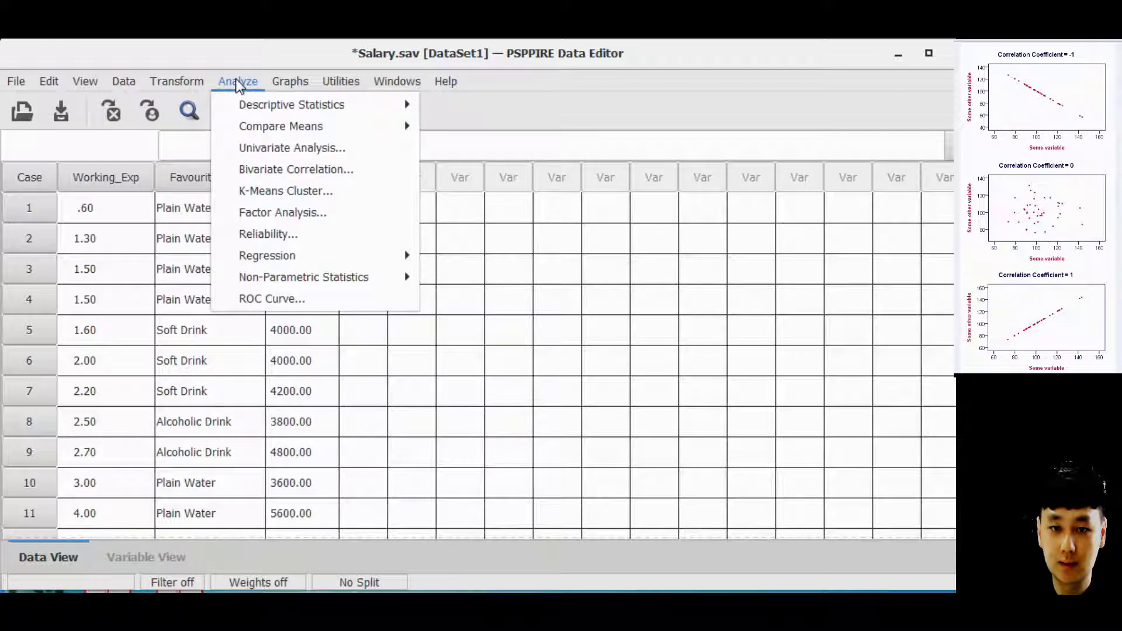
mouse_move(402, 257)
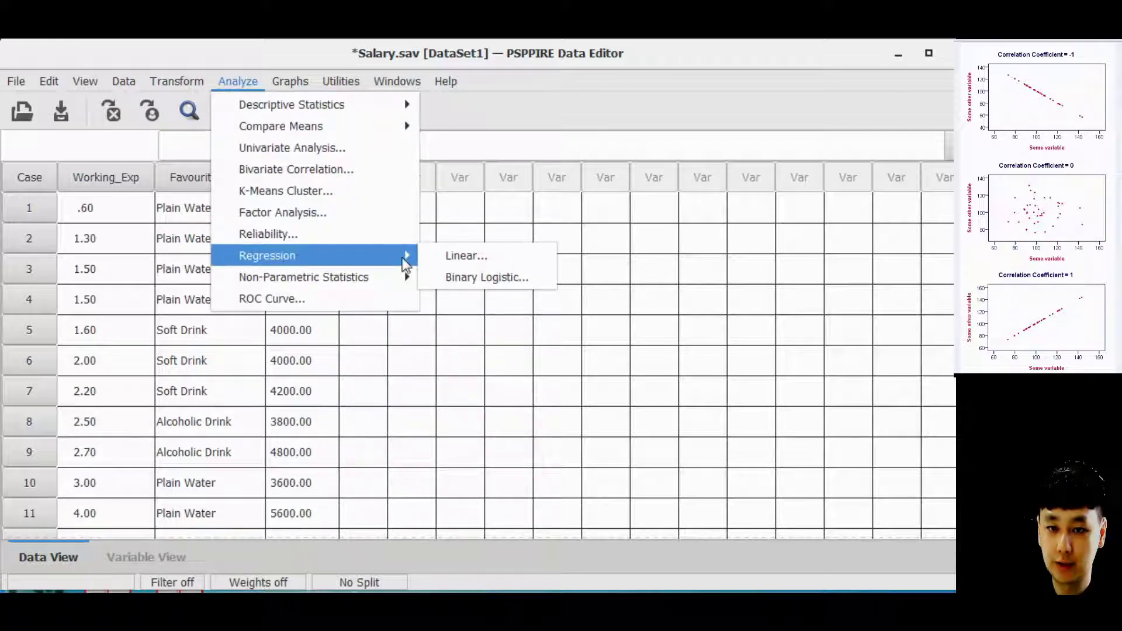
left_click(443, 257)
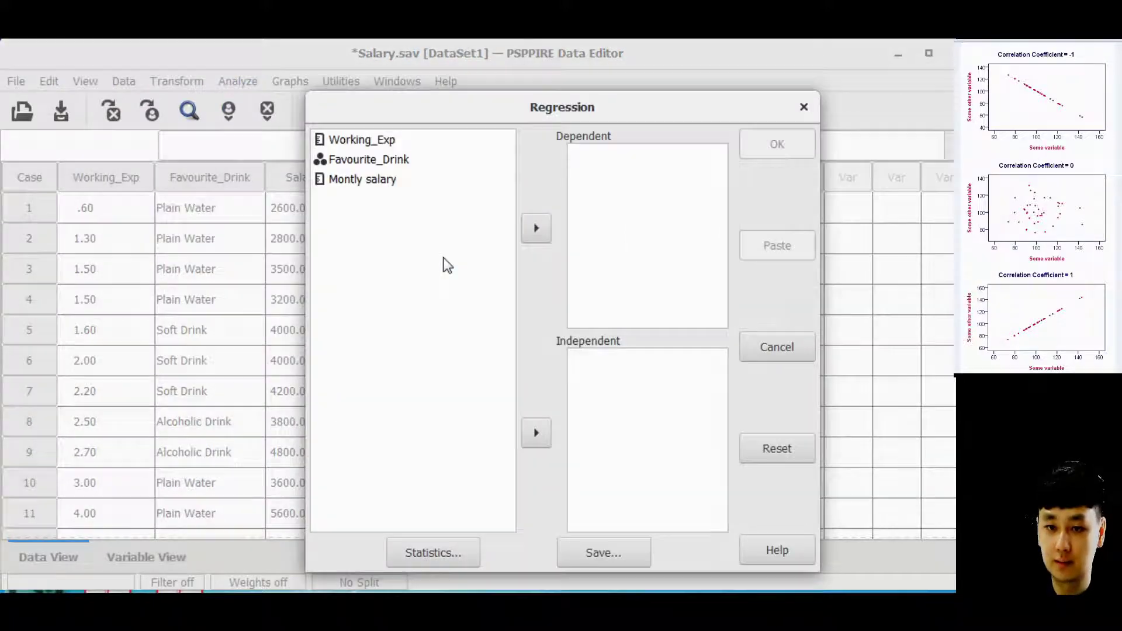
left_click_drag(593, 109, 688, 80)
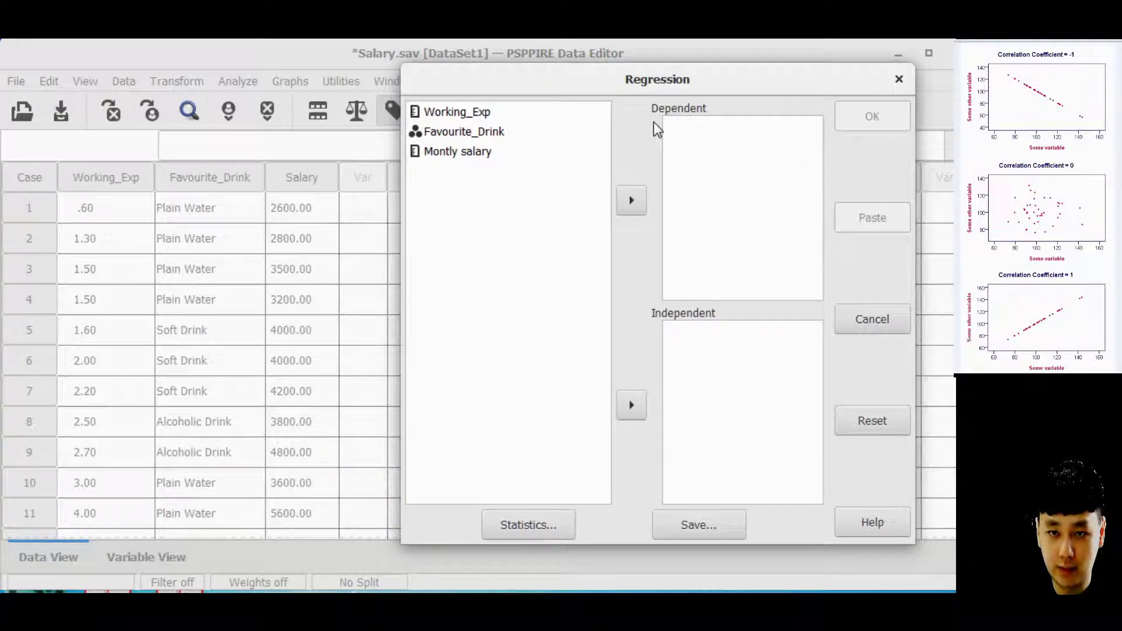
left_click(480, 153)
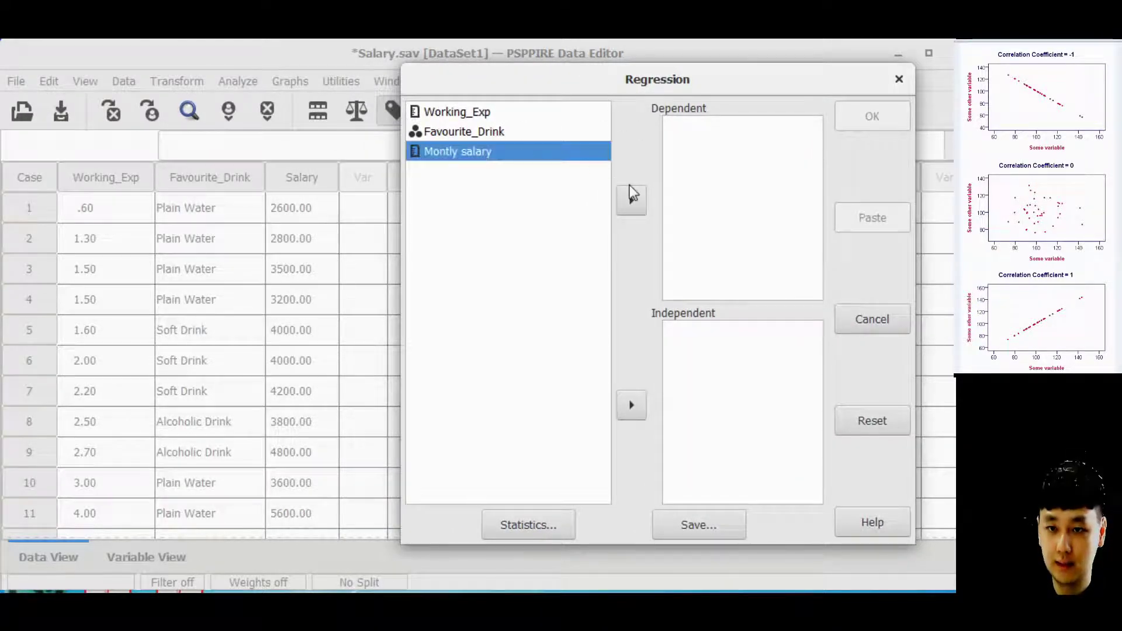
left_click(629, 202)
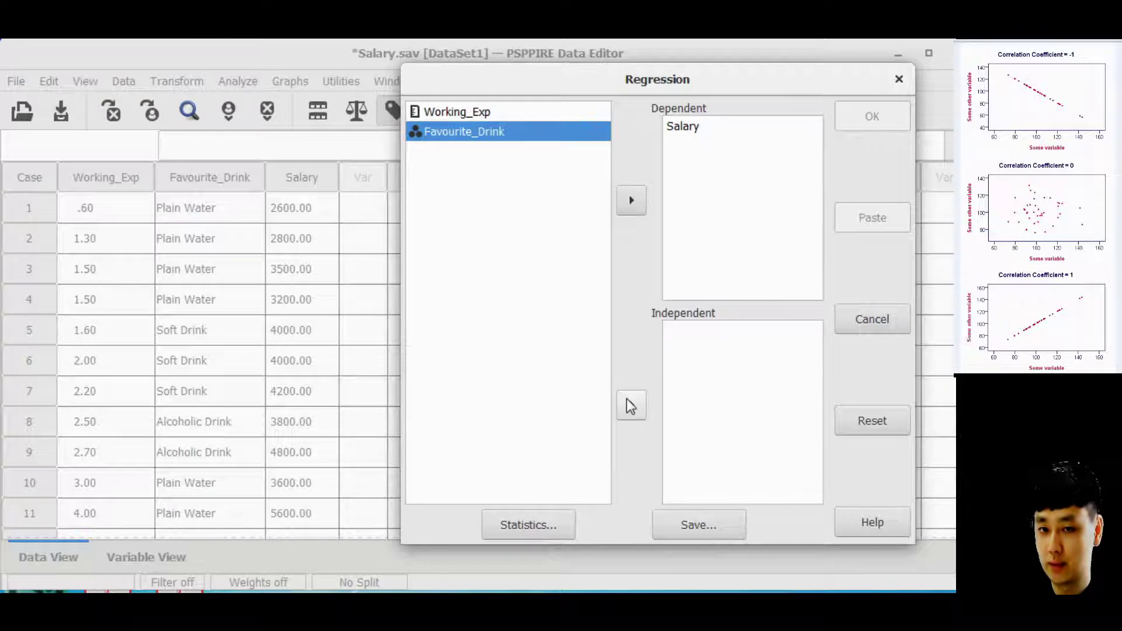
left_click(488, 111)
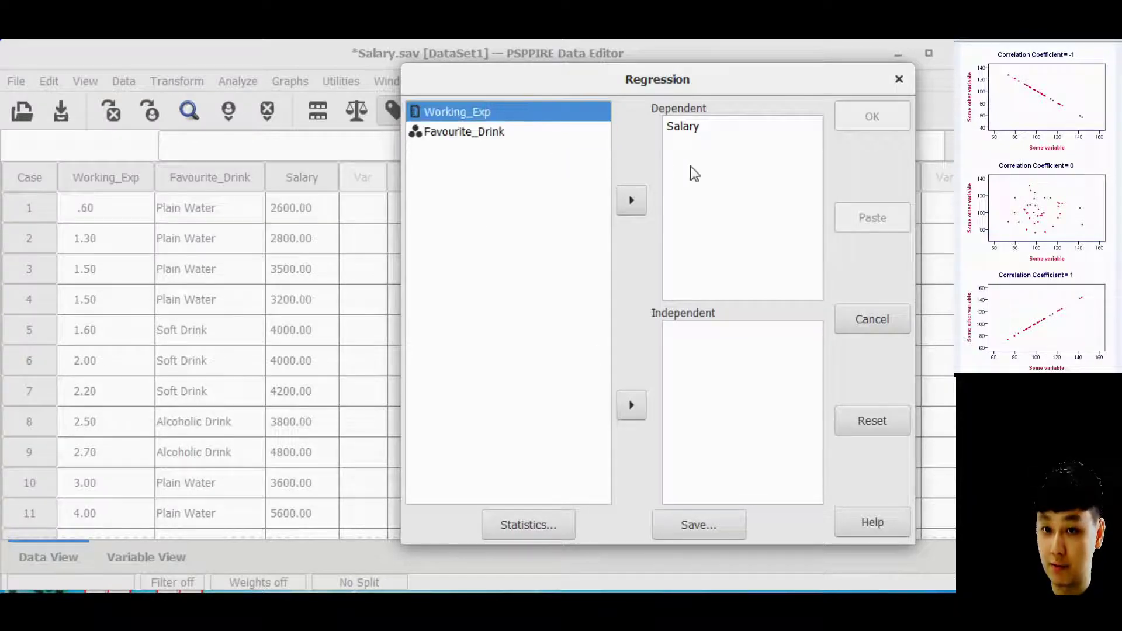
left_click(632, 405)
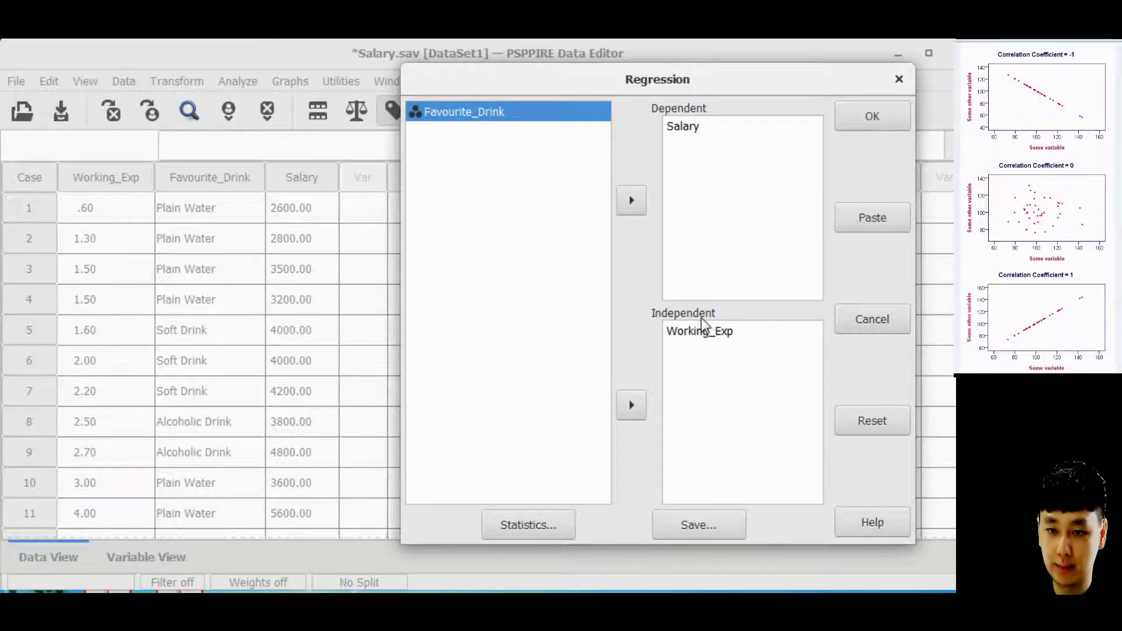
Request coefficients, R and ANOVA statistics, then run the regression and view the output
left_click(517, 538)
left_click_drag(550, 41, 563, 93)
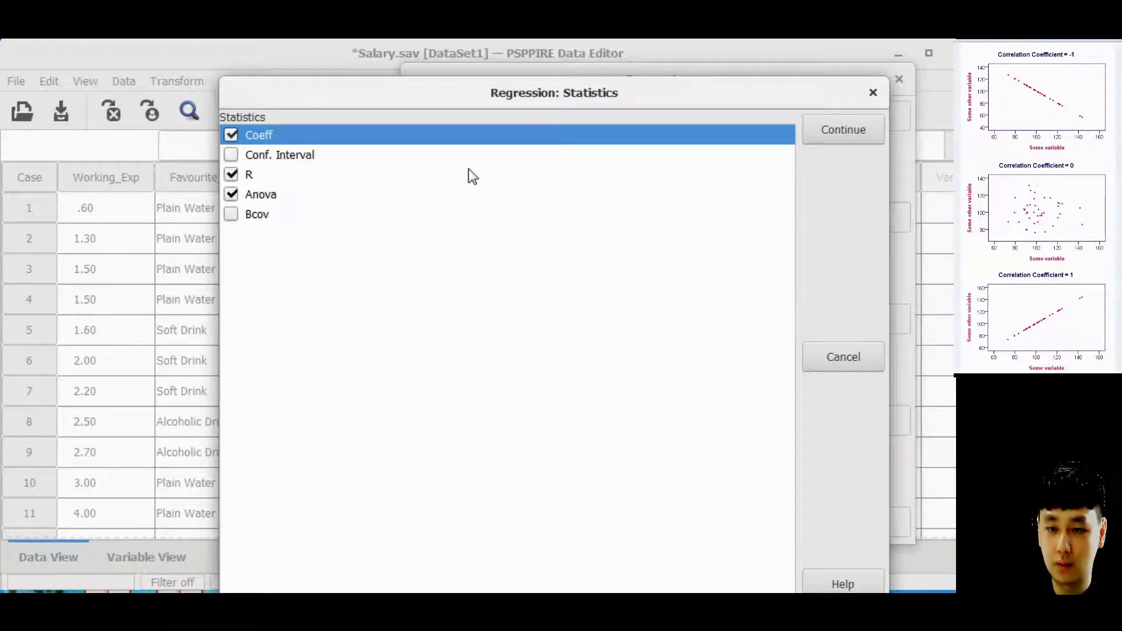
left_click(842, 130)
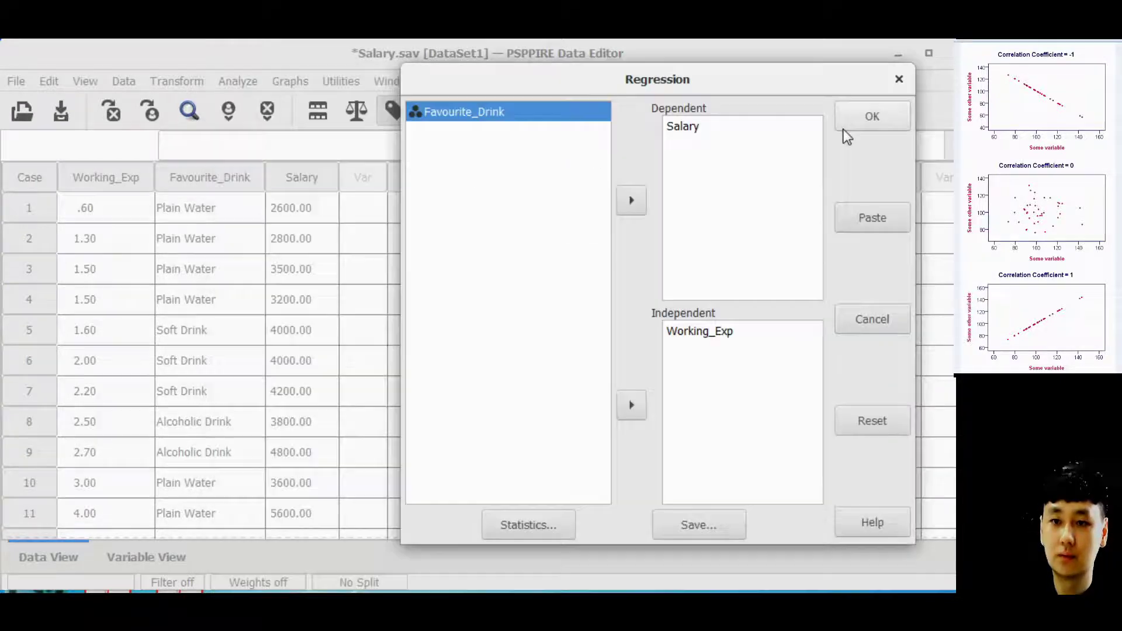
left_click(873, 116)
left_click_drag(845, 30, 826, 54)
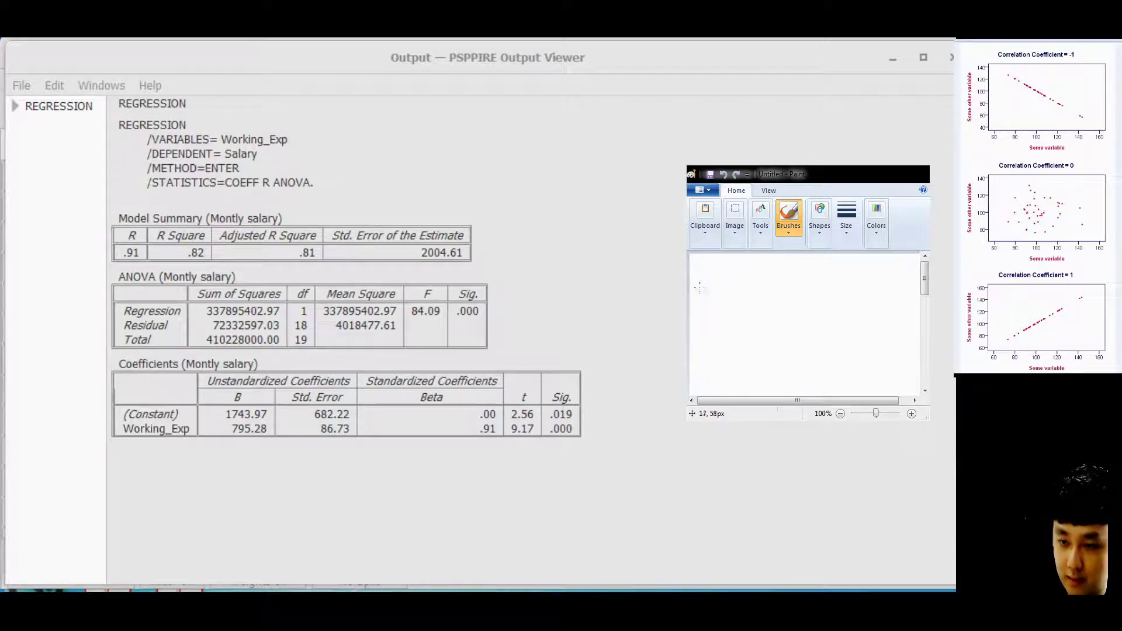
Handwrite 'y = 795.28(x)' on the Paint canvas
left_click_drag(706, 281, 714, 296)
mouse_move(719, 281)
left_mouse_down()
mouse_move(710, 306)
mouse_move(746, 285)
left_mouse_up()
left_click_drag(735, 290, 746, 290)
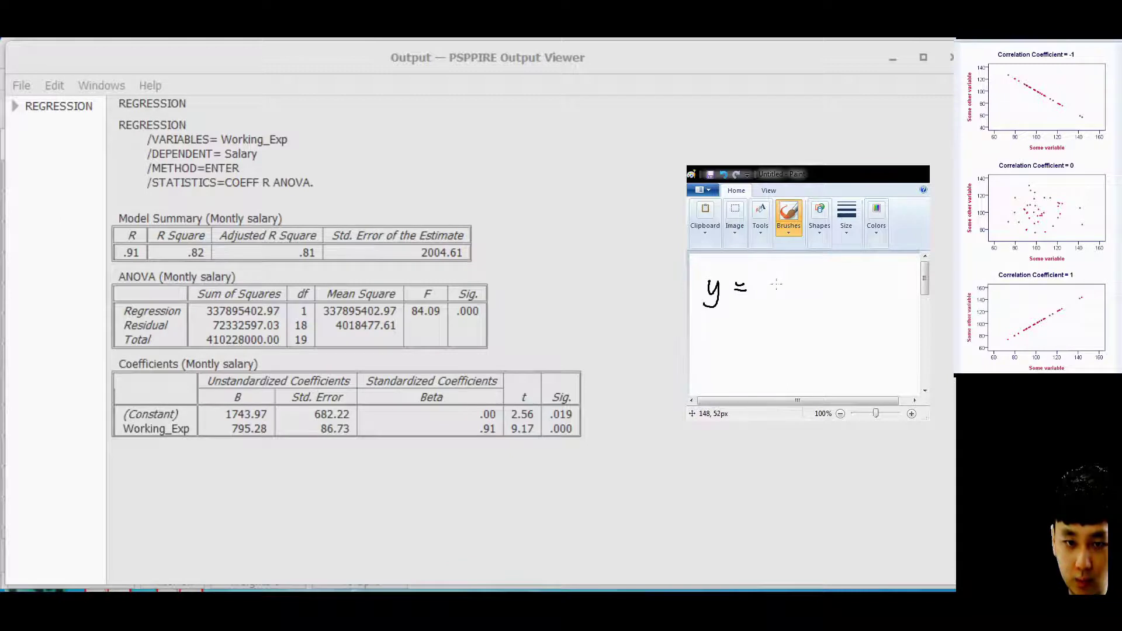
mouse_move(773, 272)
left_mouse_down()
mouse_move(776, 297)
mouse_move(807, 278)
mouse_move(804, 295)
mouse_move(841, 280)
mouse_move(850, 295)
mouse_move(857, 273)
mouse_move(871, 300)
left_mouse_up()
left_click(829, 288)
mouse_move(875, 280)
left_mouse_down()
mouse_move(885, 278)
mouse_move(873, 293)
left_mouse_up()
left_click_drag(889, 272, 881, 294)
left_click_drag(896, 265, 894, 297)
Handwrite '+ 1743.97' on the next line and underline the whole equation
mouse_move(749, 330)
left_mouse_down()
mouse_move(771, 328)
mouse_move(760, 345)
left_mouse_up()
mouse_move(783, 320)
left_mouse_down()
mouse_move(785, 345)
mouse_move(837, 331)
mouse_move(833, 345)
left_mouse_up()
mouse_move(839, 321)
left_mouse_down()
mouse_move(853, 330)
mouse_move(841, 344)
mouse_move(887, 324)
mouse_move(880, 343)
left_mouse_up()
left_click(864, 342)
left_click_drag(892, 318, 900, 344)
left_click_drag(892, 330, 910, 330)
left_click_drag(694, 366, 919, 363)
left_click_drag(760, 366, 841, 368)
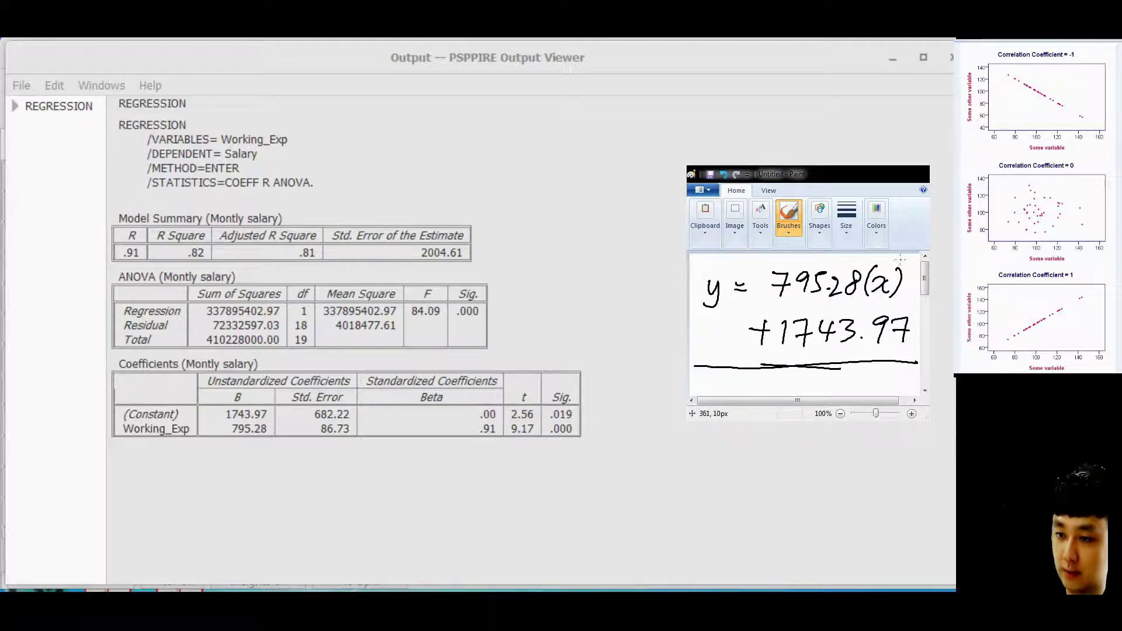
Add a superscript 3, a curved bracket and a second equals sign, then return to the Data Editor
mouse_move(892, 260)
left_mouse_down()
mouse_move(877, 272)
mouse_move(909, 266)
mouse_move(902, 274)
left_mouse_up()
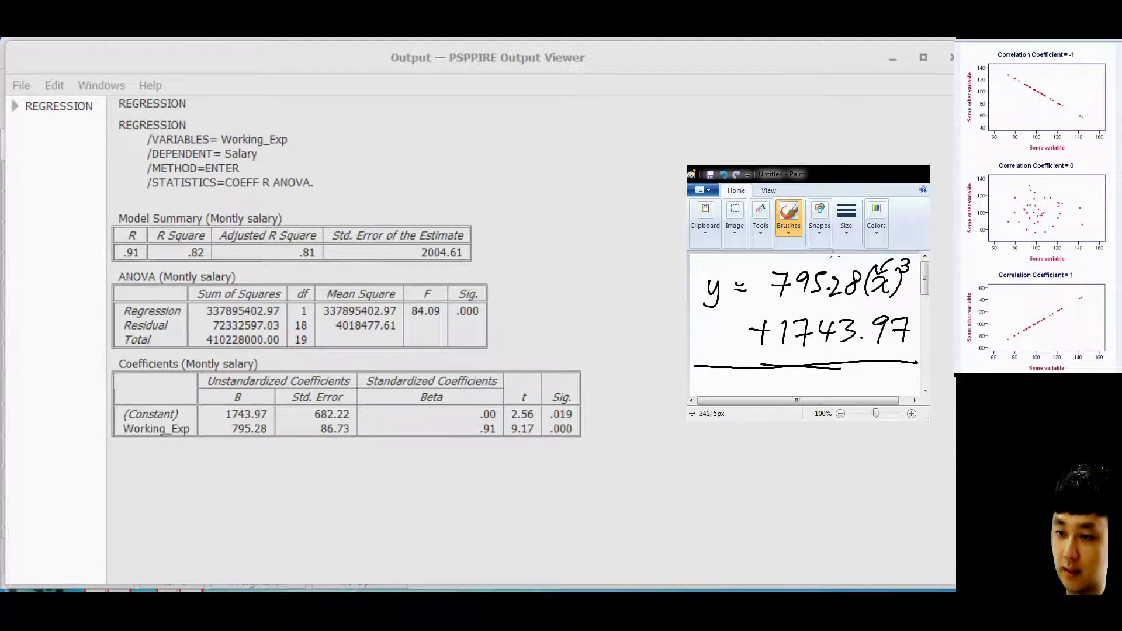
mouse_move(759, 273)
left_mouse_down()
mouse_move(731, 264)
mouse_move(723, 274)
left_mouse_up()
left_click_drag(693, 319, 720, 317)
left_click_drag(701, 327, 715, 327)
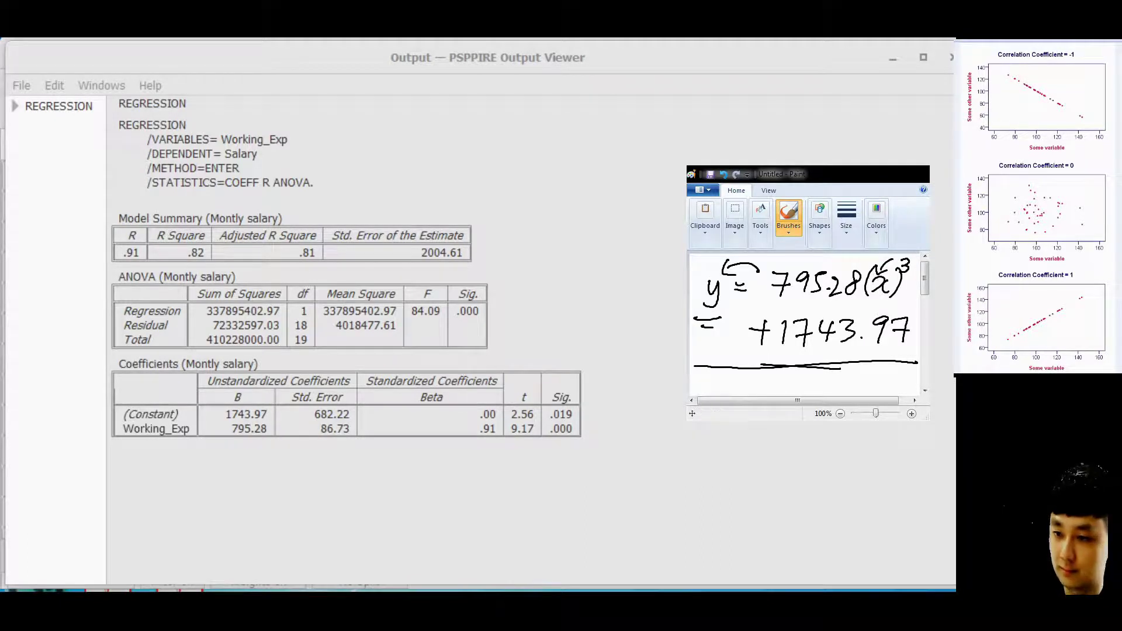
key("alt+Tab")
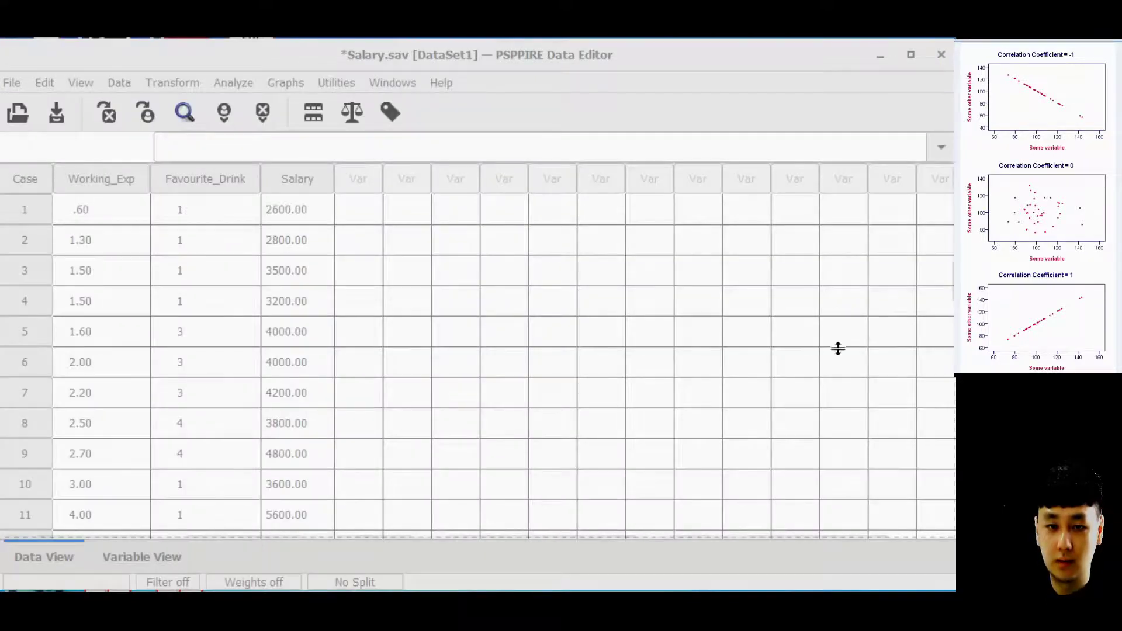
left_click(643, 305)
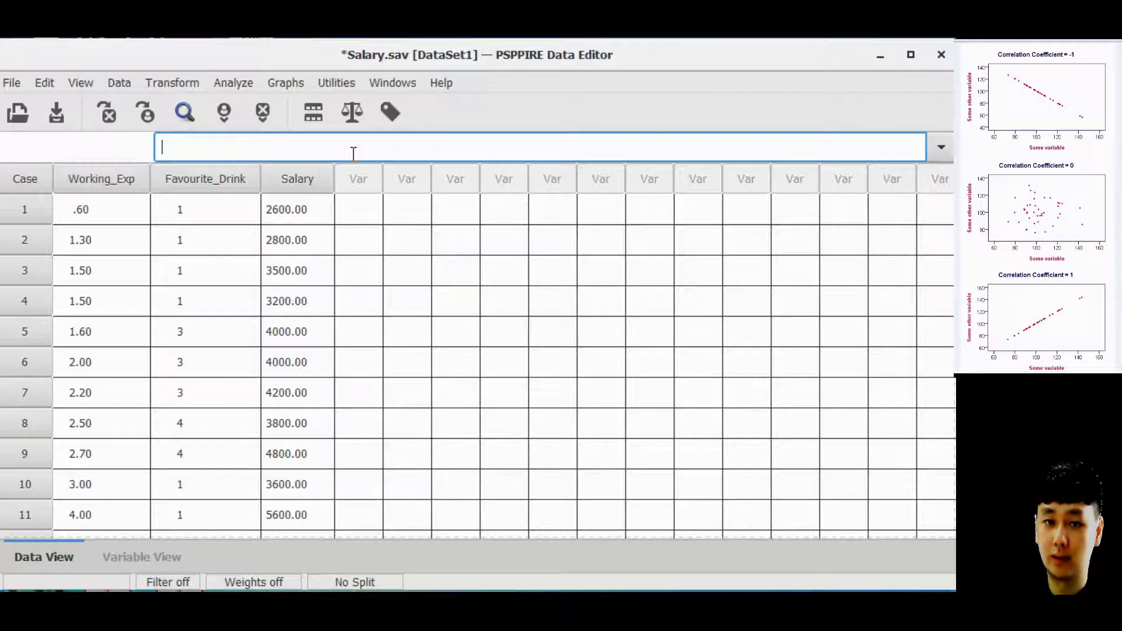
Add Favourite_Drink alongside Working_Exp as independents, keep the same statistics, and run the regression
left_click(238, 83)
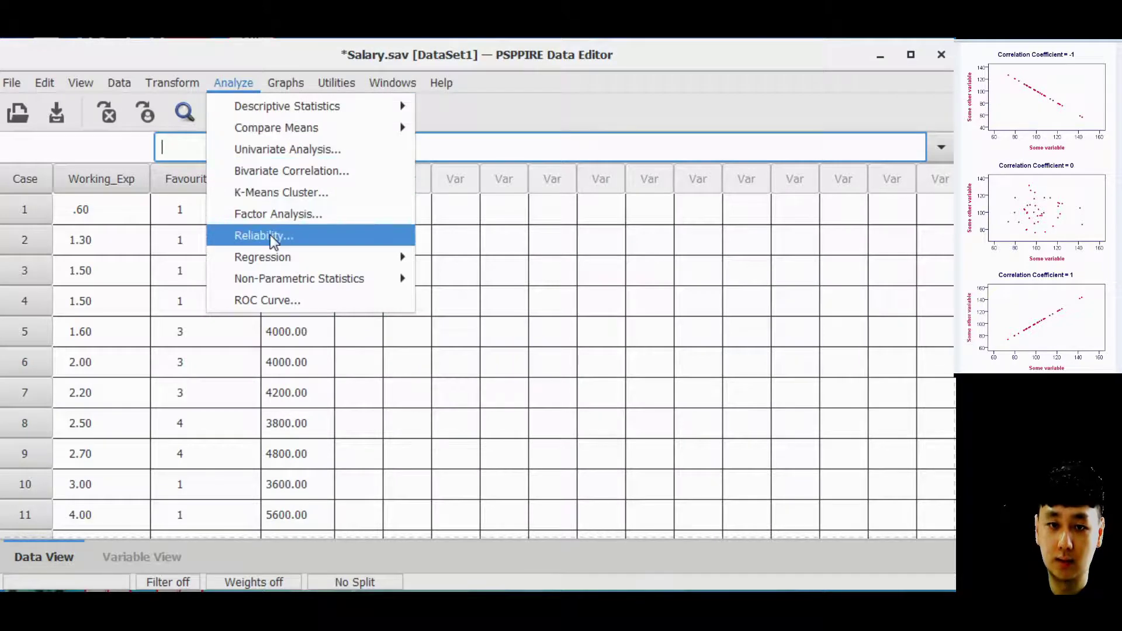
mouse_move(272, 255)
left_click(445, 257)
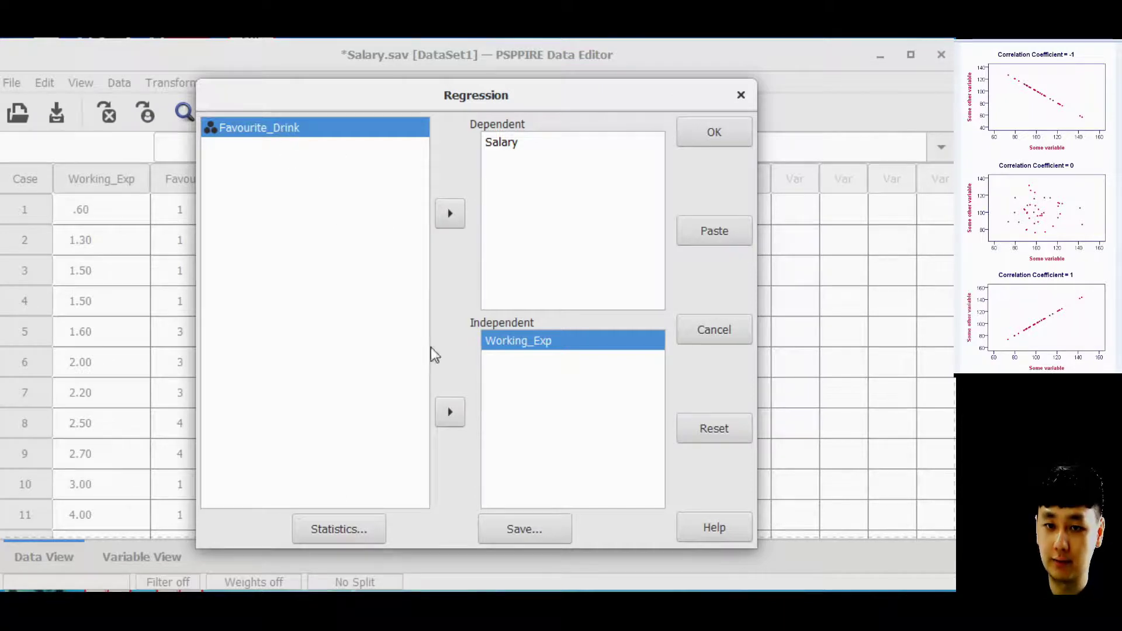
left_click(449, 412)
left_click(324, 528)
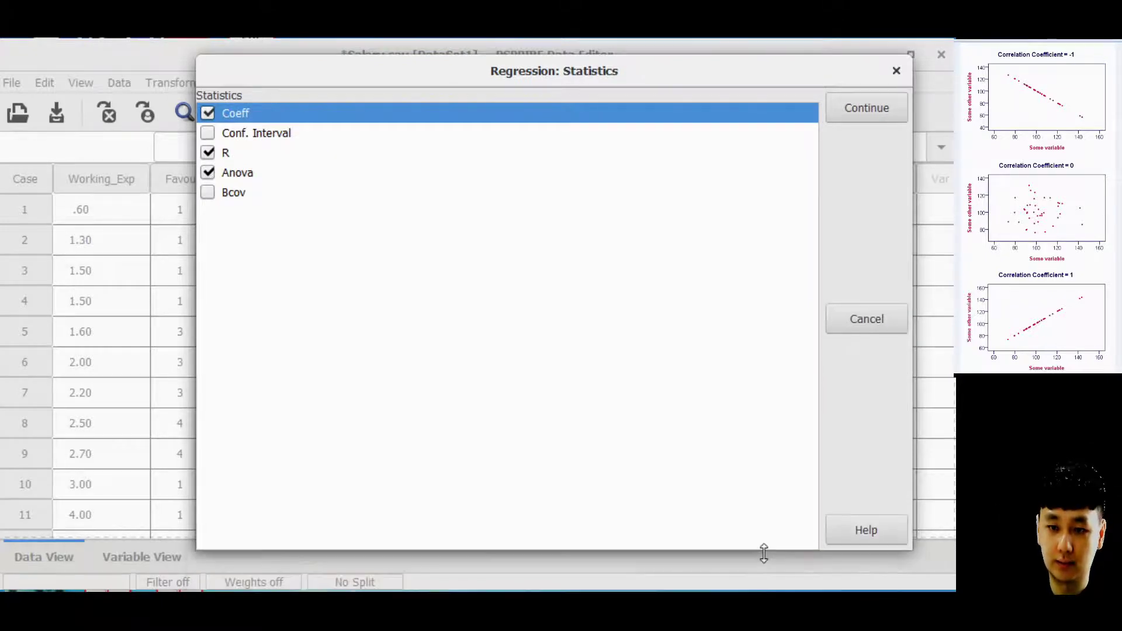
left_click(867, 110)
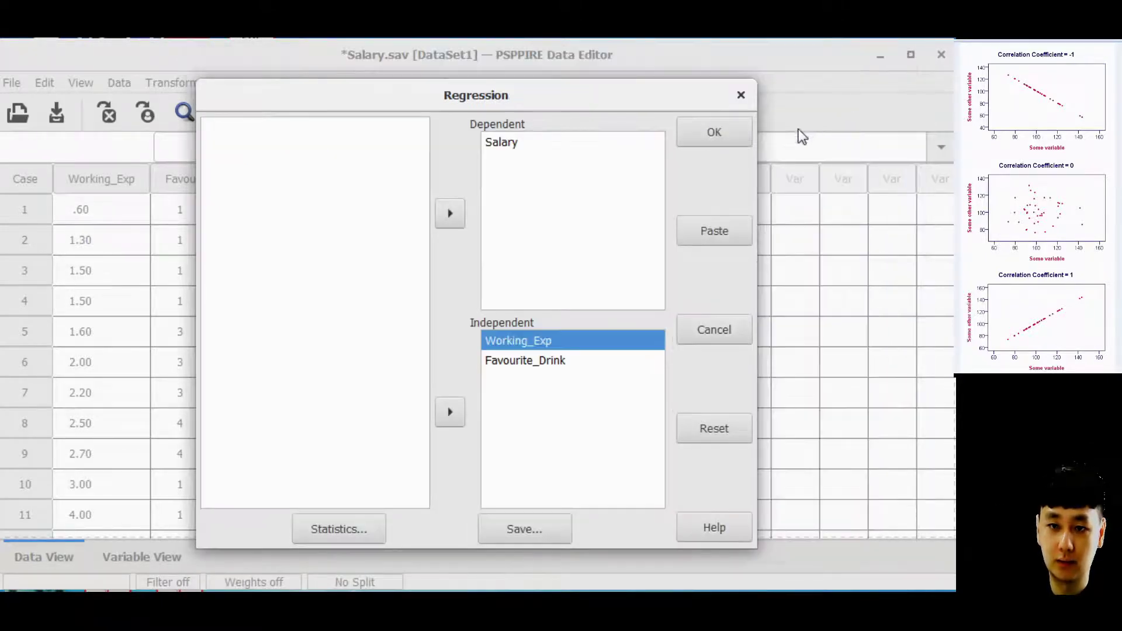
left_click(716, 139)
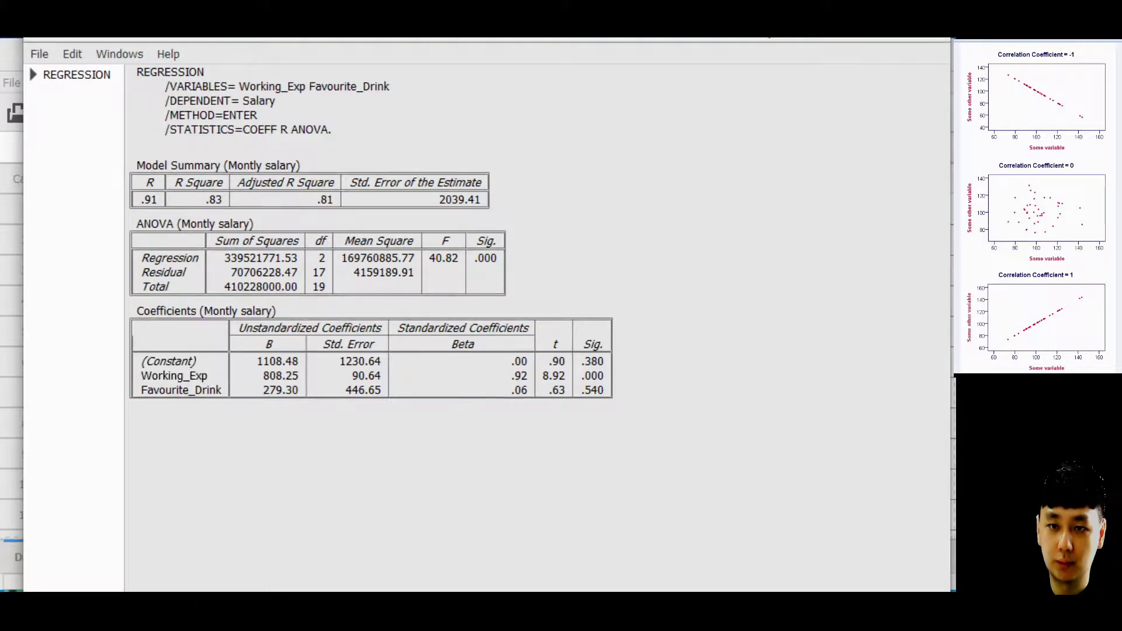
Resize the Output Viewer from its bottom and top edges so every regression table fits
left_click_drag(571, 591, 571, 549)
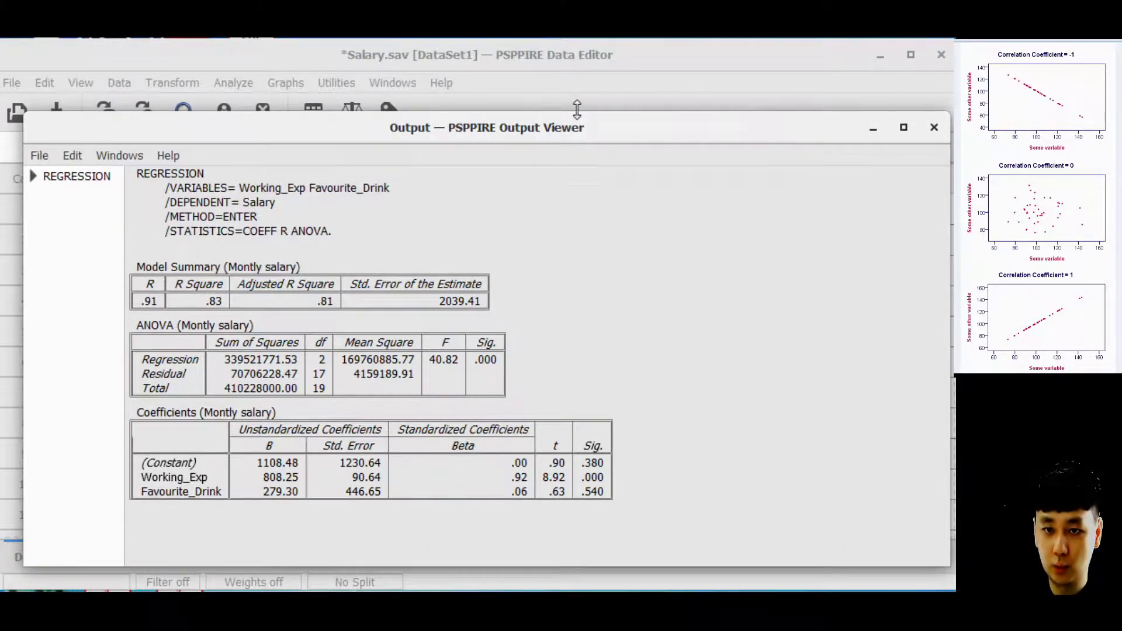
left_click_drag(575, 130, 584, 63)
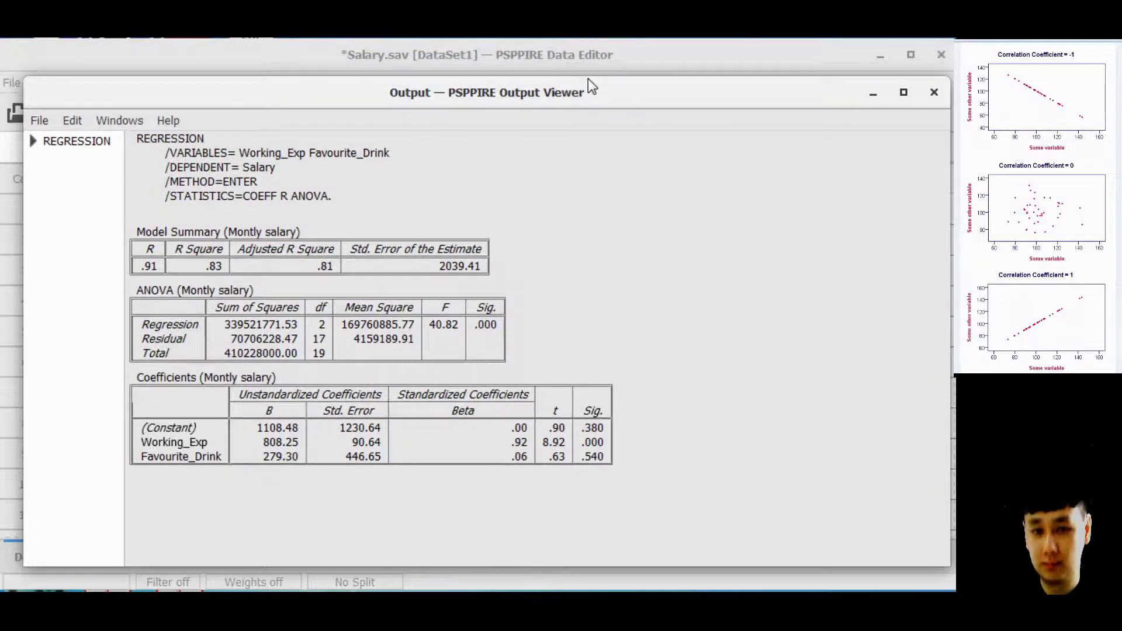